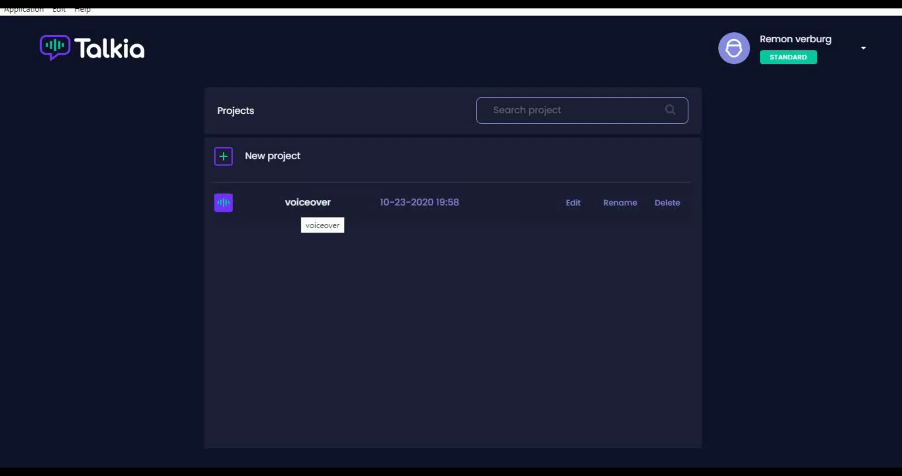
- Open the voiceover project and look over its demo text to speak
click(289, 203)
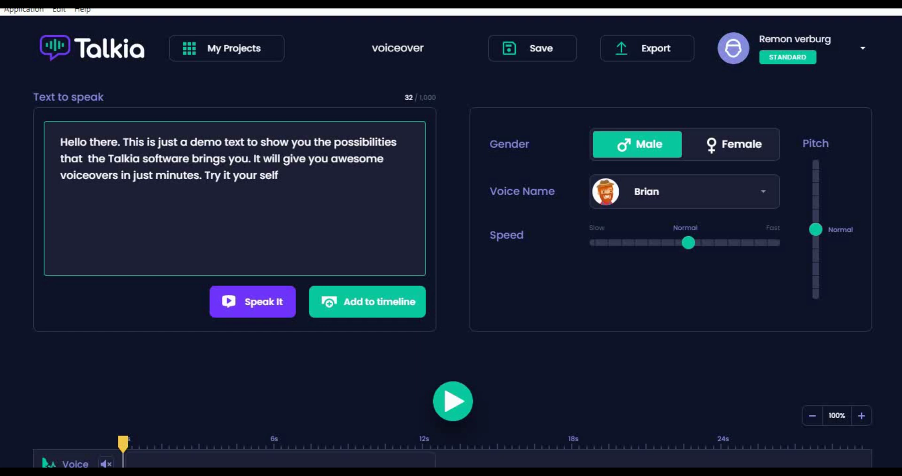
drag(278, 175, 60, 142)
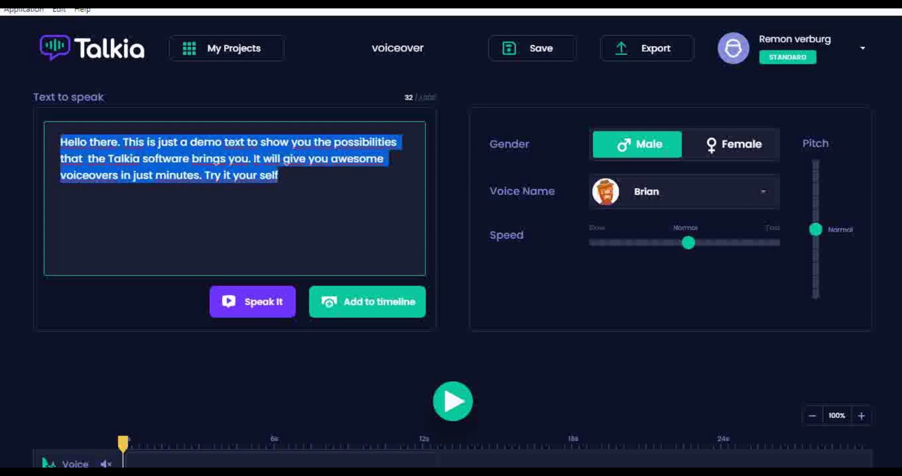
click(304, 219)
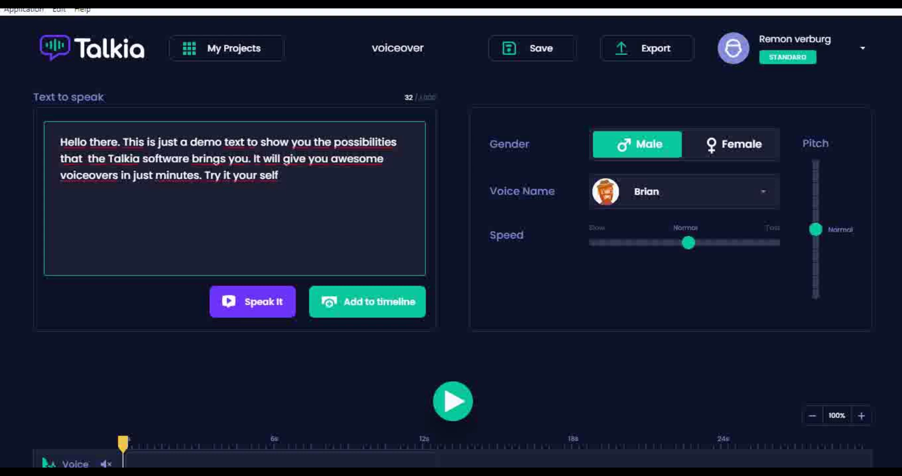
- Raise the voice pitch slightly and lower the speaking speed slightly, keeping both near Normal
mouse_move(815, 229)
mouse_down()
mouse_move(816, 160)
mouse_move(816, 296)
mouse_move(816, 227)
mouse_up()
mouse_move(689, 243)
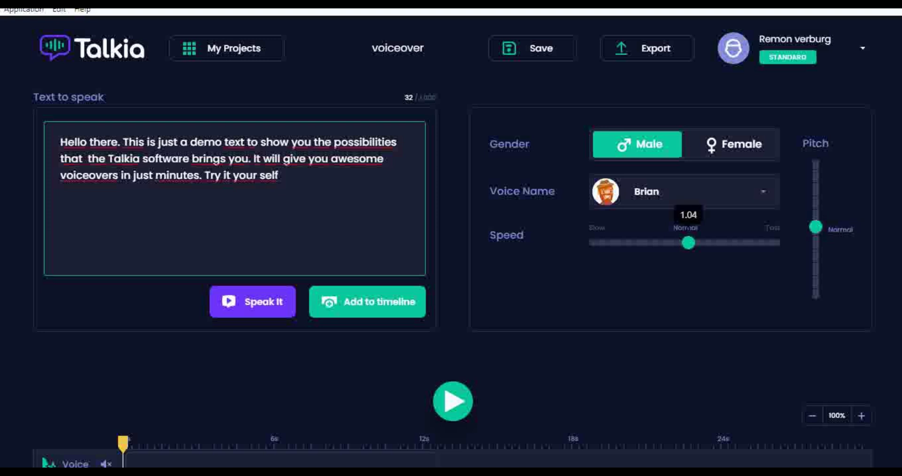
mouse_move(689, 243)
mouse_down()
mouse_move(630, 243)
mouse_move(684, 243)
mouse_up()
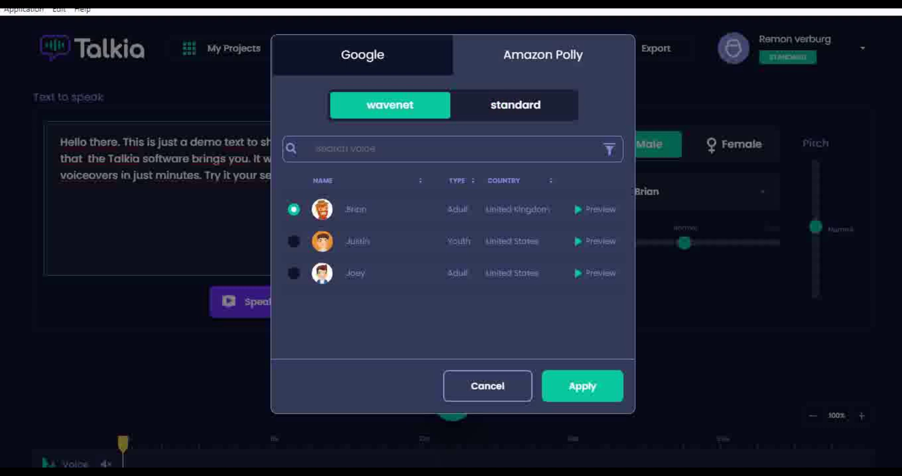
- Compare the male Amazon Polly standard and wavenet lists and sample the wavenet voices Brian, Justin and Joey
click(505, 106)
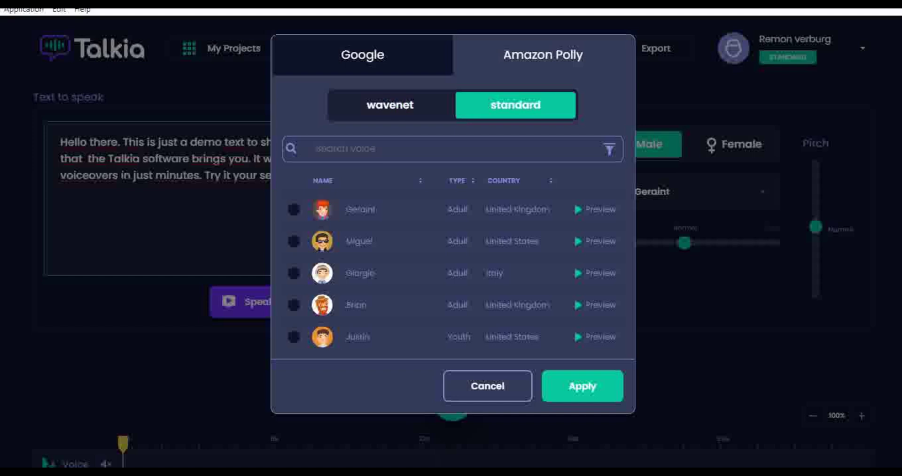
click(398, 104)
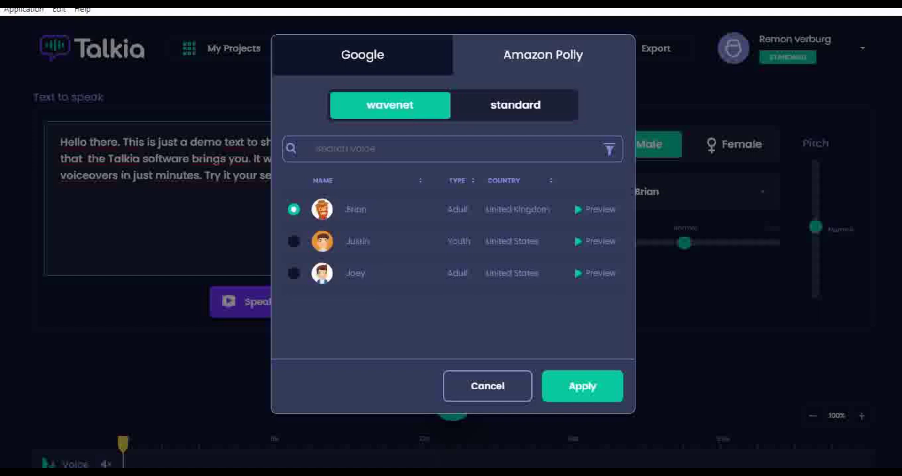
click(579, 209)
click(293, 241)
click(293, 273)
- Sample the male Amazon Polly standard voices Geraint, Miguel, Giorgio and Brian
click(515, 105)
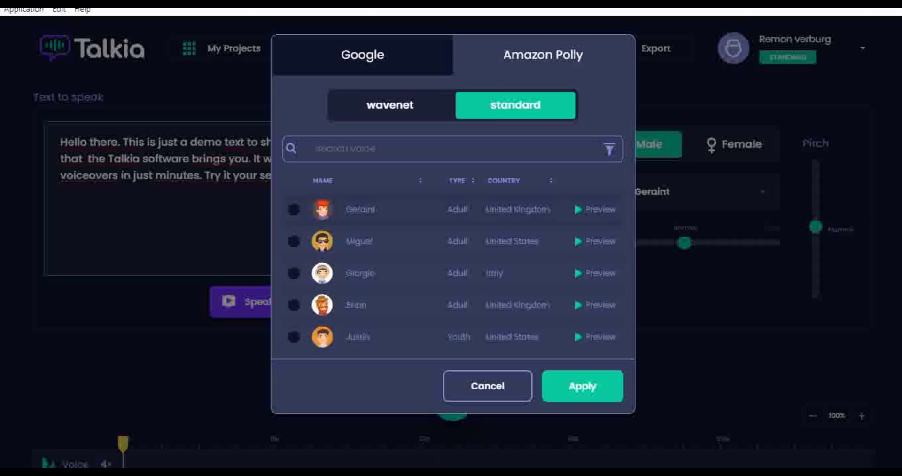
click(294, 209)
click(577, 243)
click(578, 272)
click(578, 305)
- Sample the male Google wavenet voices Michael, Jonas and Henry, and leave the voice picker without applying a choice
click(364, 44)
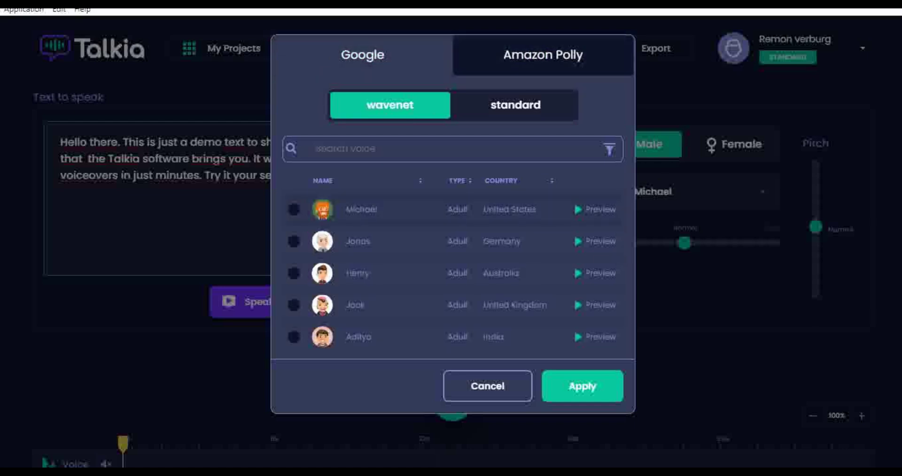
click(293, 209)
click(578, 241)
click(578, 273)
click(488, 385)
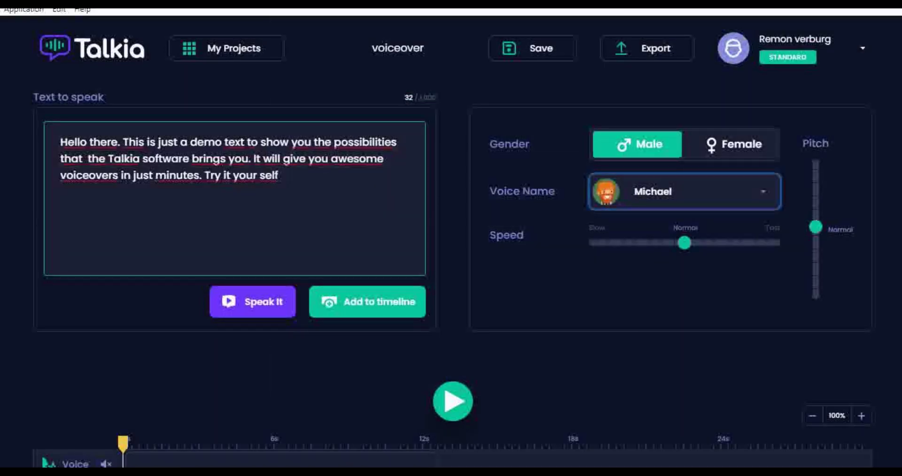
- Set the gender to Female and sample the Google wavenet voices Lydia and Priya
click(731, 144)
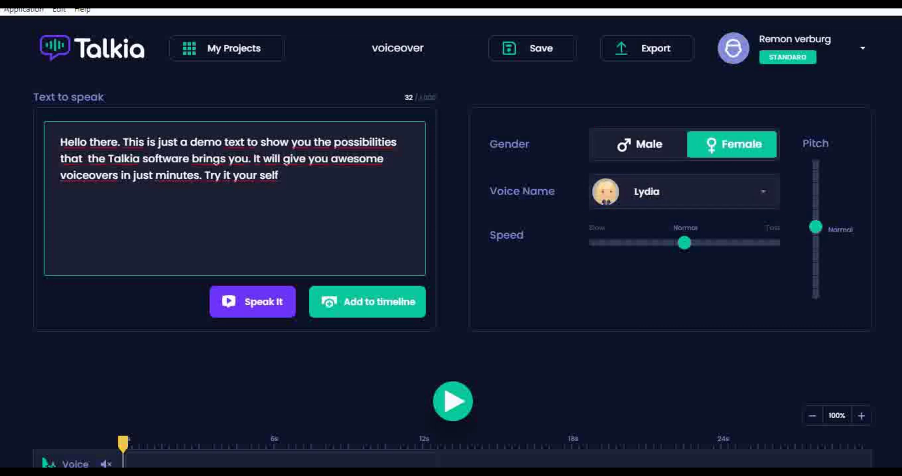
click(684, 191)
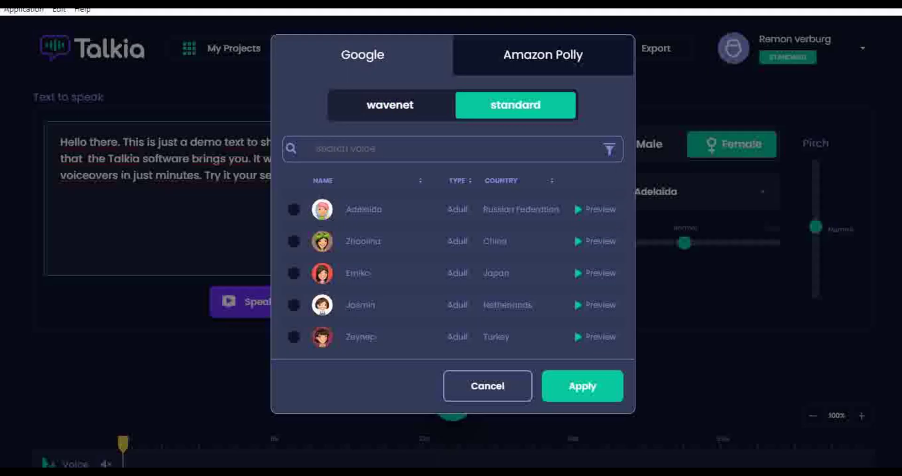
click(390, 105)
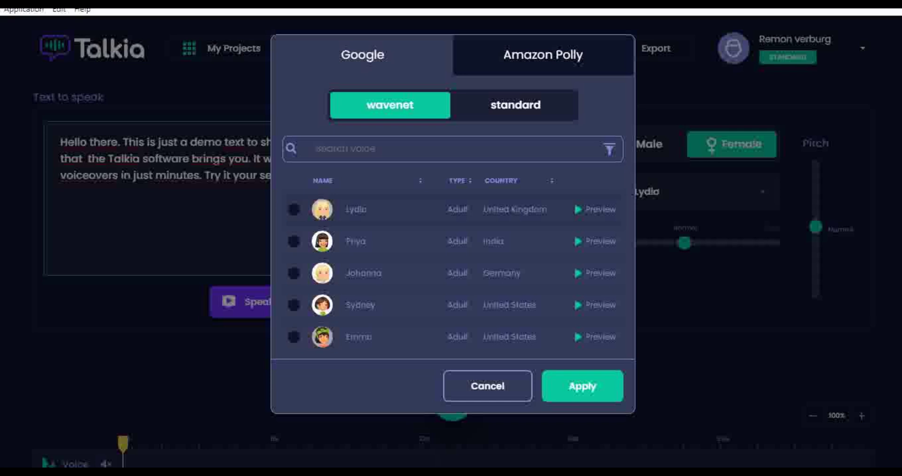
click(293, 209)
click(580, 243)
- Sample the female Amazon Polly wavenet voices Salli and Ivy, and leave the voice picker without applying a choice
click(531, 58)
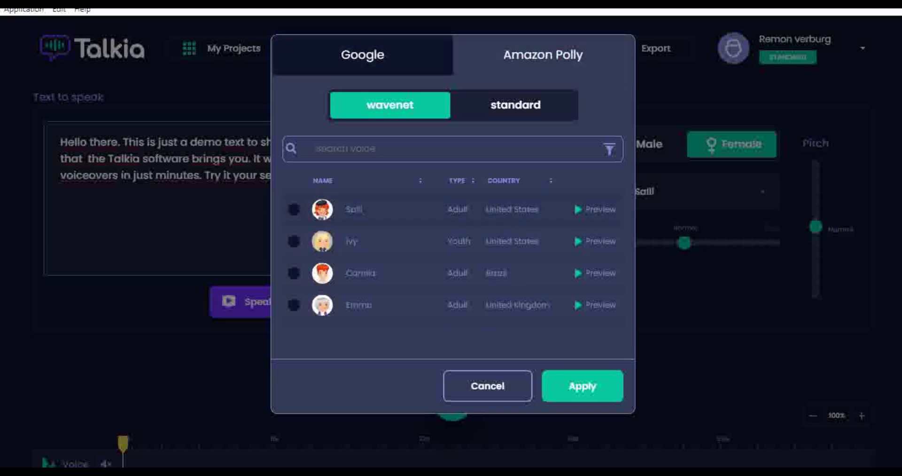
click(577, 208)
click(293, 240)
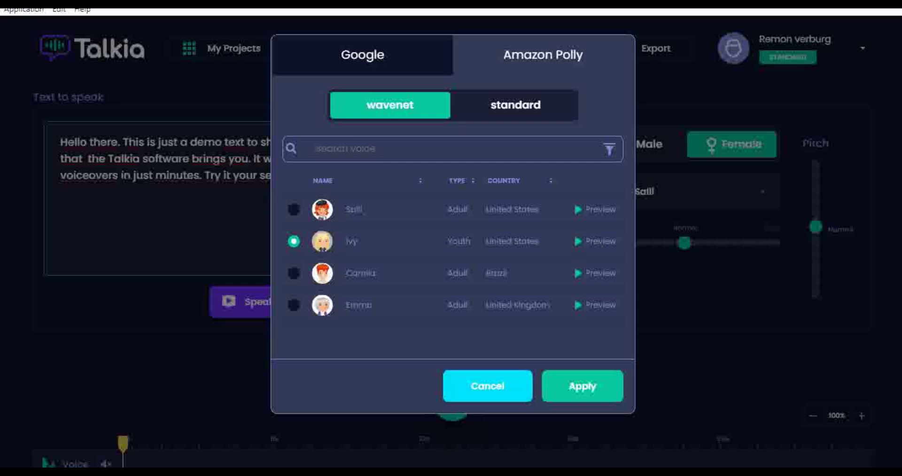
click(489, 385)
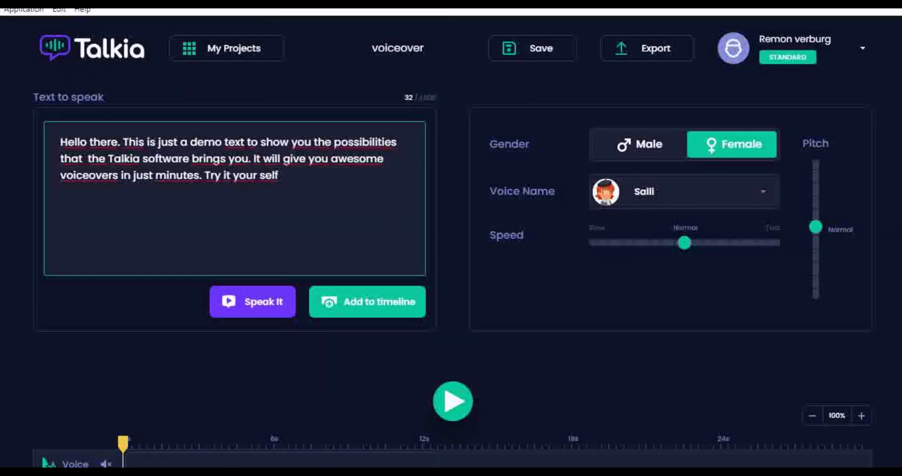
- Set the voice gender to Male
click(702, 194)
click(647, 140)
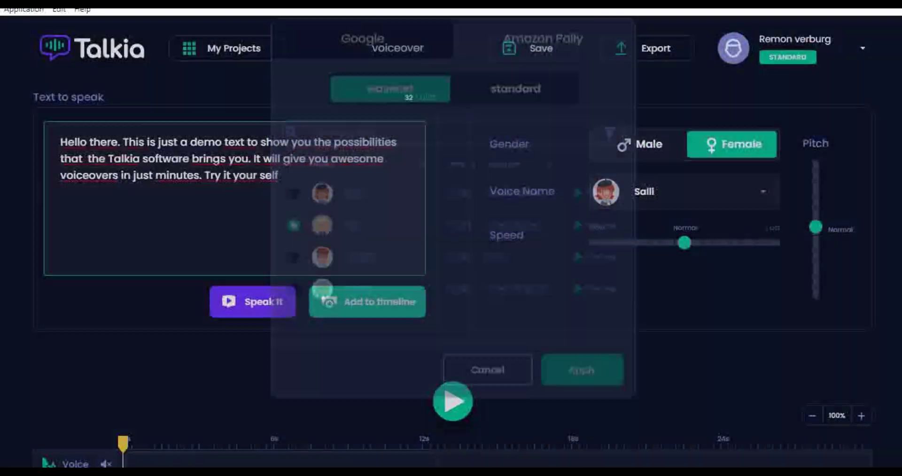
click(642, 143)
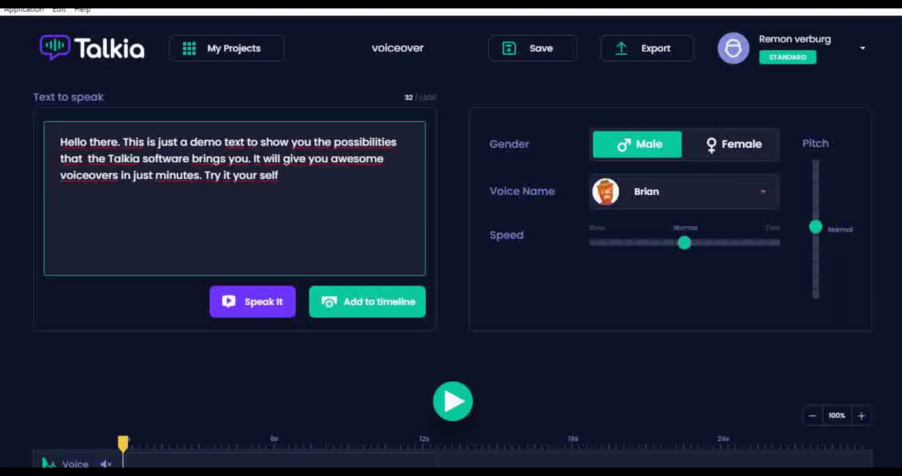
- Play back the voice track on the timeline and pause it partway through
scroll(463, 281, down, 3)
click(463, 281)
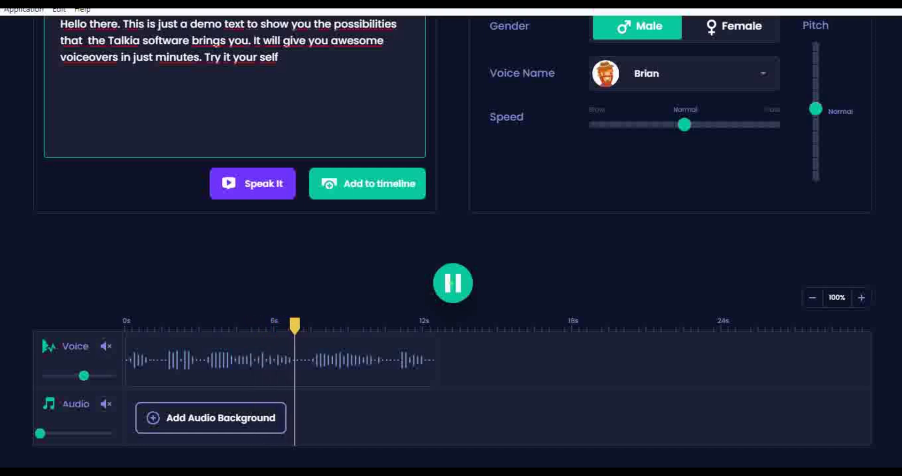
click(450, 283)
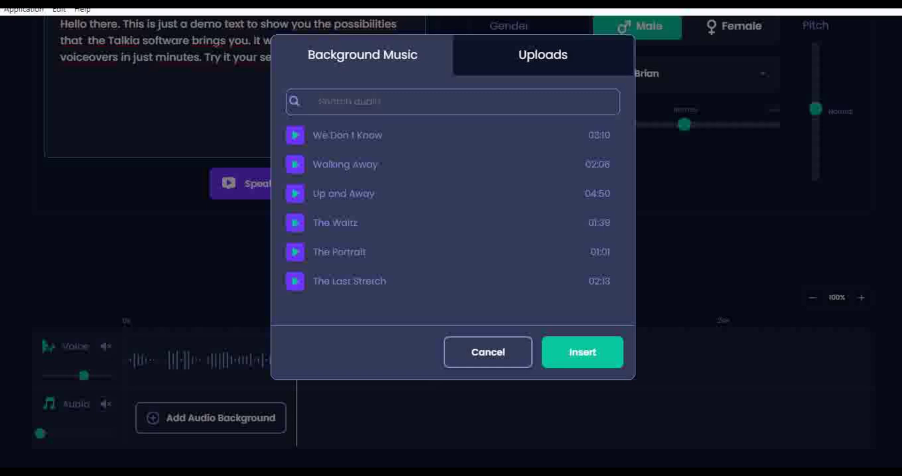
- Browse the background music library and insert a track on the timeline's audio row
scroll(451, 207, down, 1)
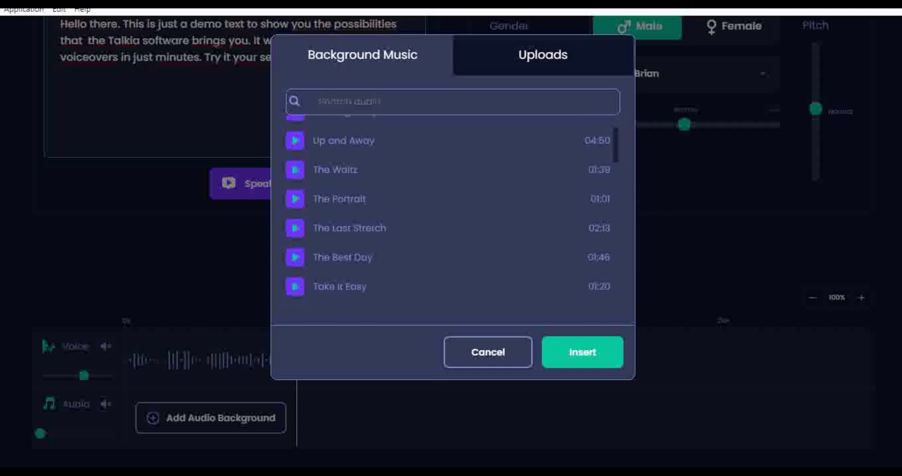
scroll(449, 207, down, 6)
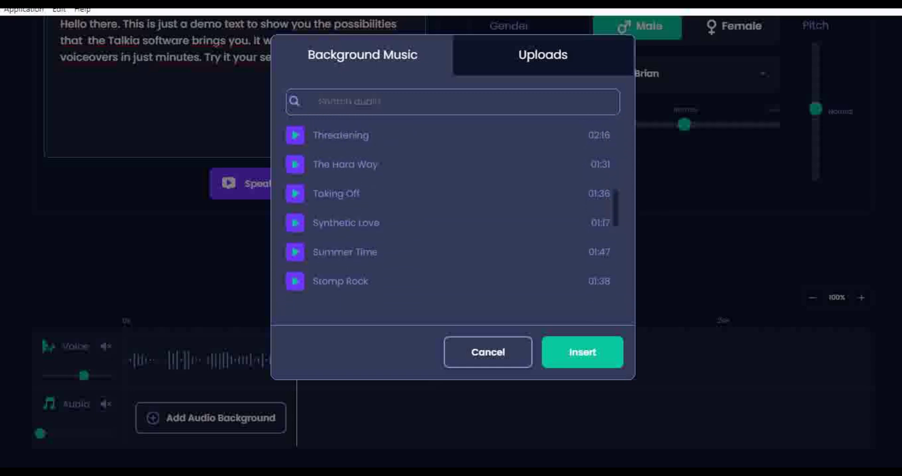
scroll(449, 207, down, 5)
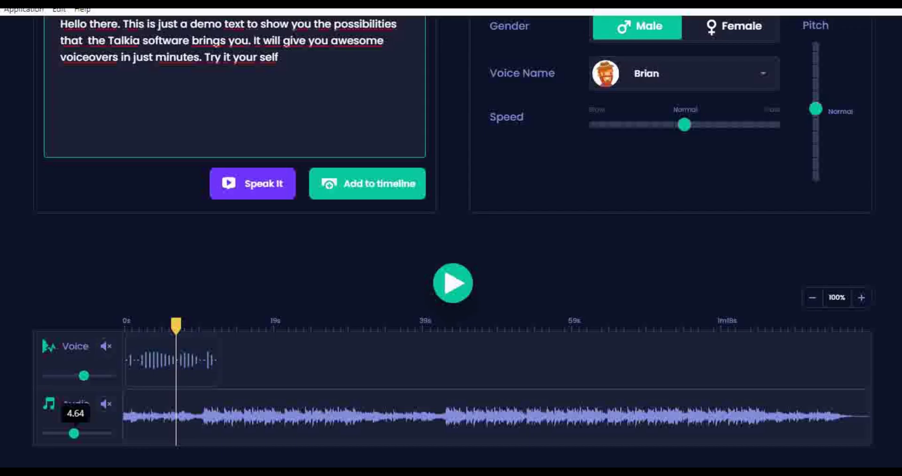
- Set the background audio volume to 6.64 and play the voice and music together from the start
drag(74, 433, 89, 433)
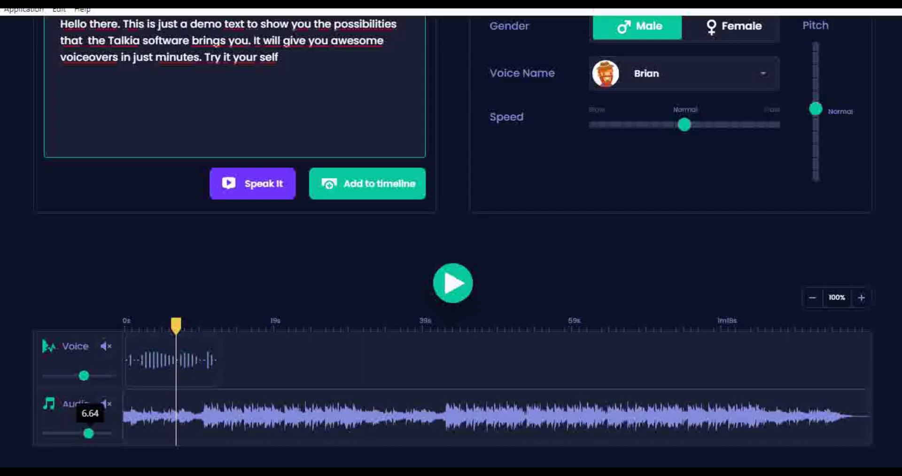
drag(176, 325, 123, 324)
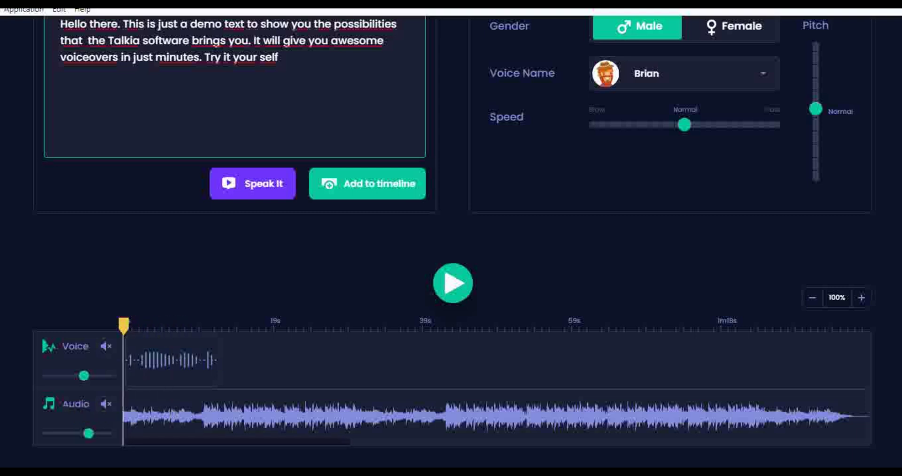
key(space)
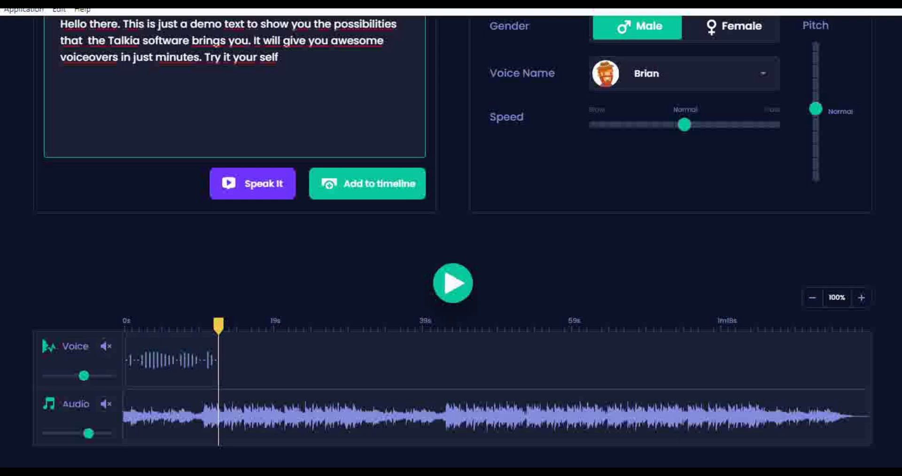
scroll(451, 240, up, 3)
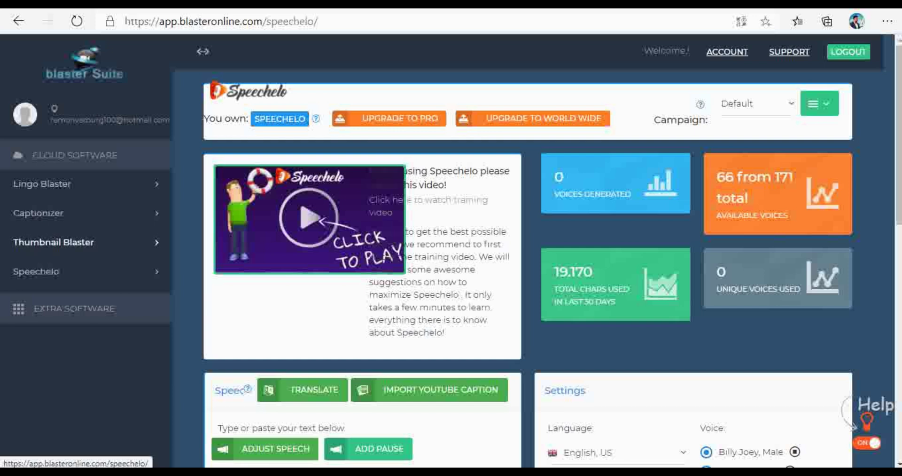
- Switch to Speechelo in the browser, collapse the sidebar and examine the voice generator's text area and settings
click(38, 271)
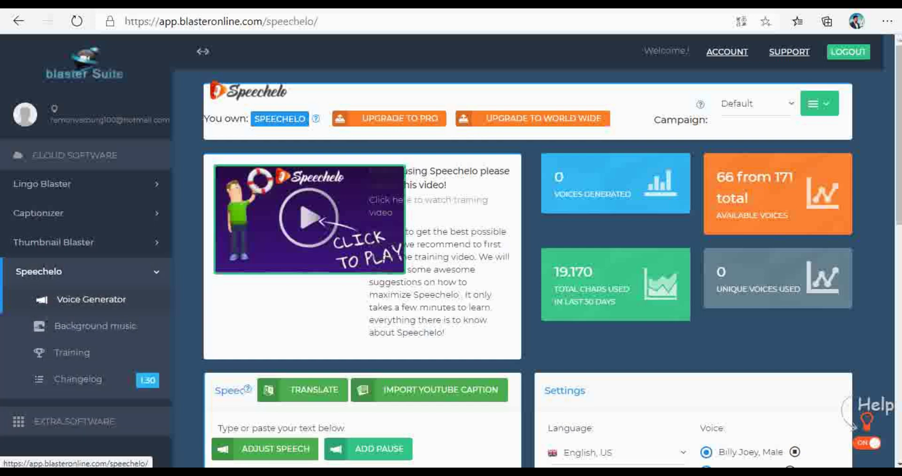
click(30, 51)
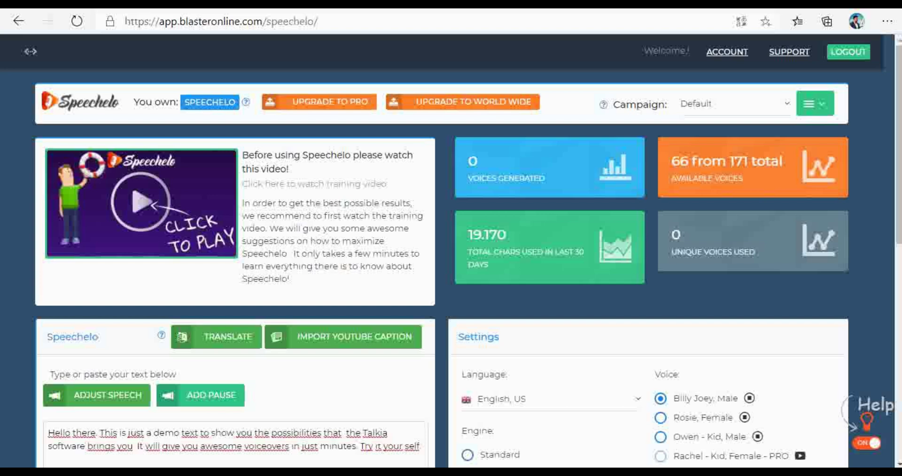
scroll(451, 254, down, 4)
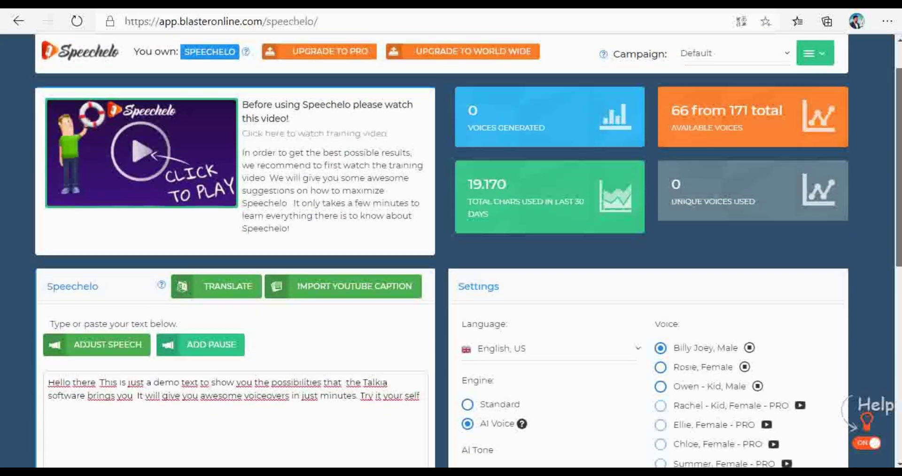
scroll(451, 254, down, 2)
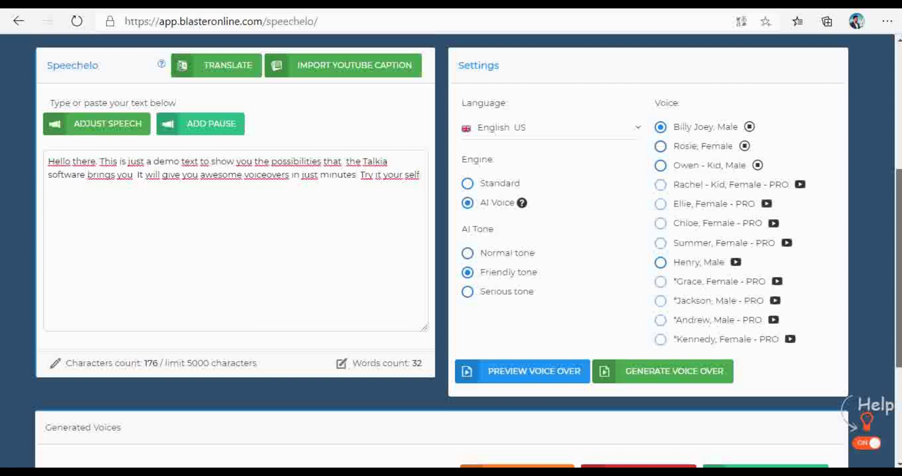
scroll(451, 254, up, 1)
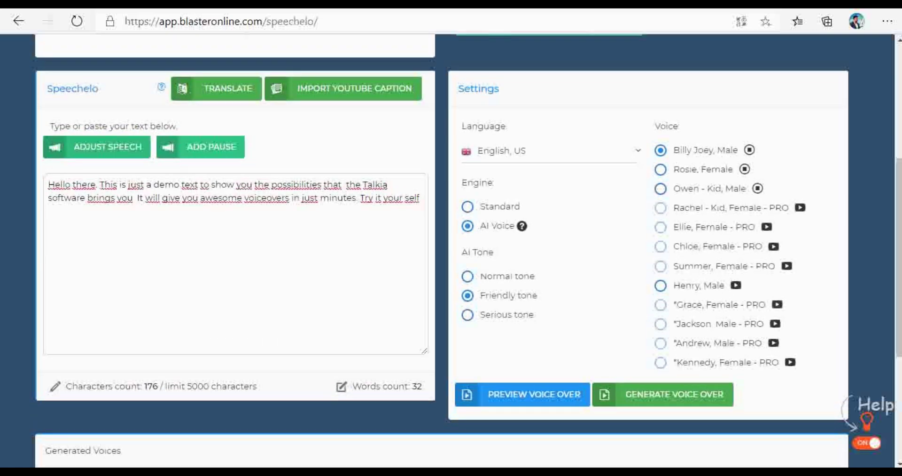
- Examine the speech adjustment and pause options for the text, and cancel them without inserting anything
click(96, 146)
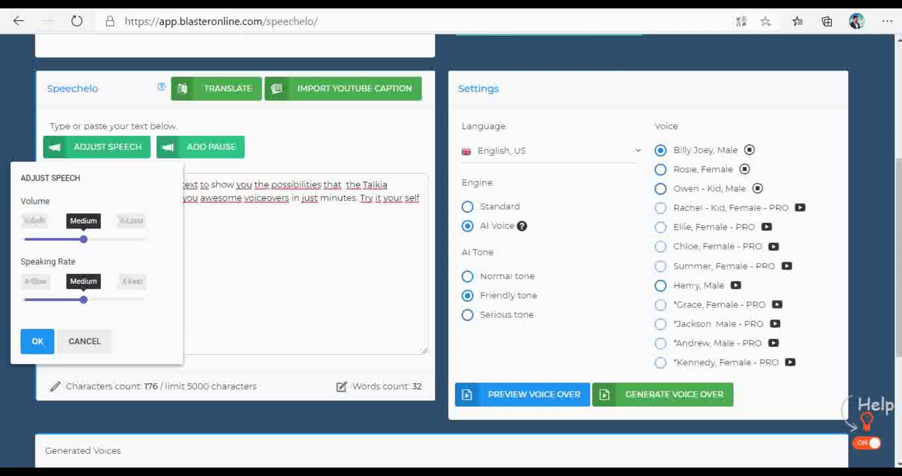
click(201, 147)
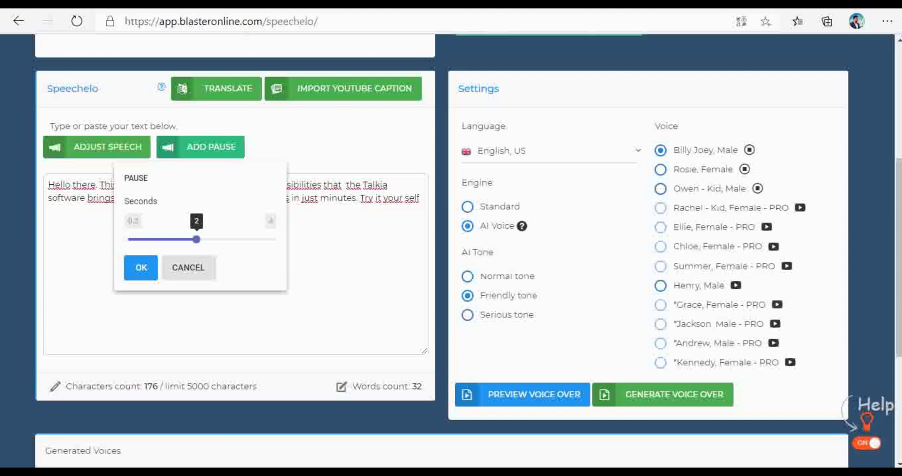
click(188, 267)
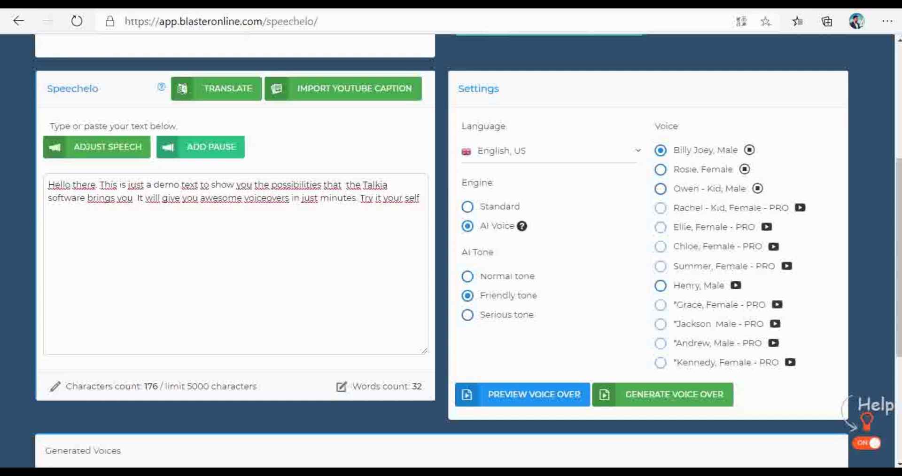
- Examine the full list of available voice-over languages and leave US English selected
click(526, 151)
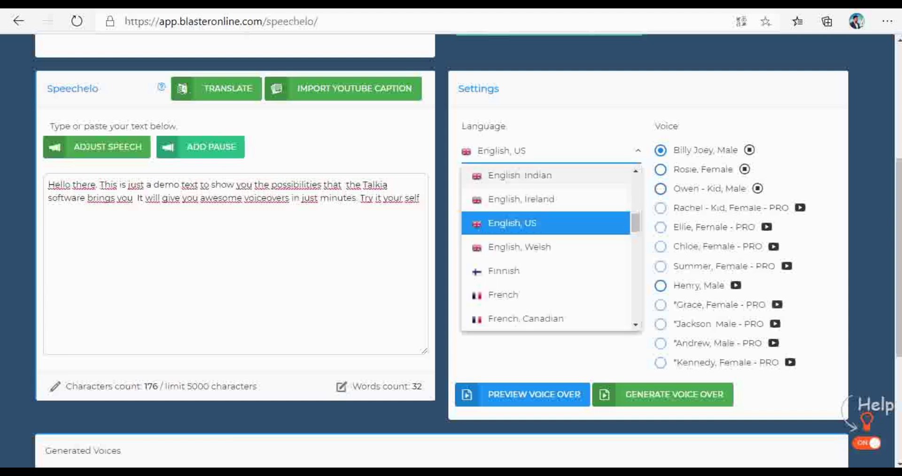
scroll(550, 246, down, 5)
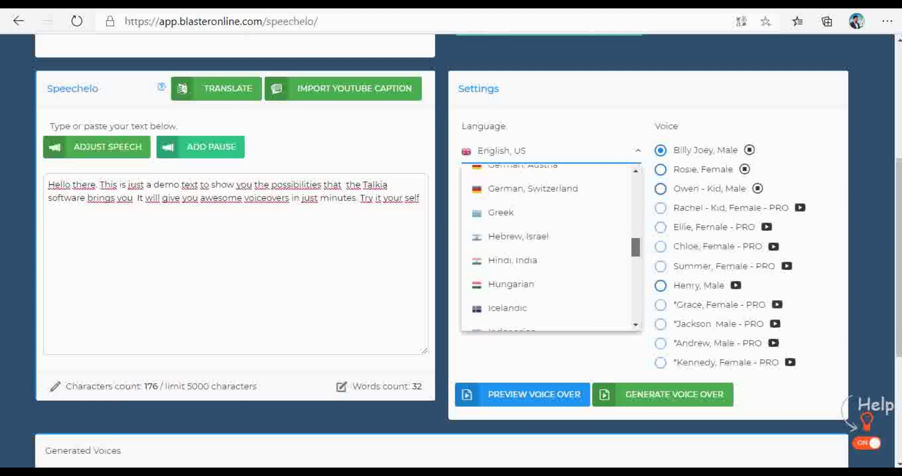
scroll(550, 247, down, 4)
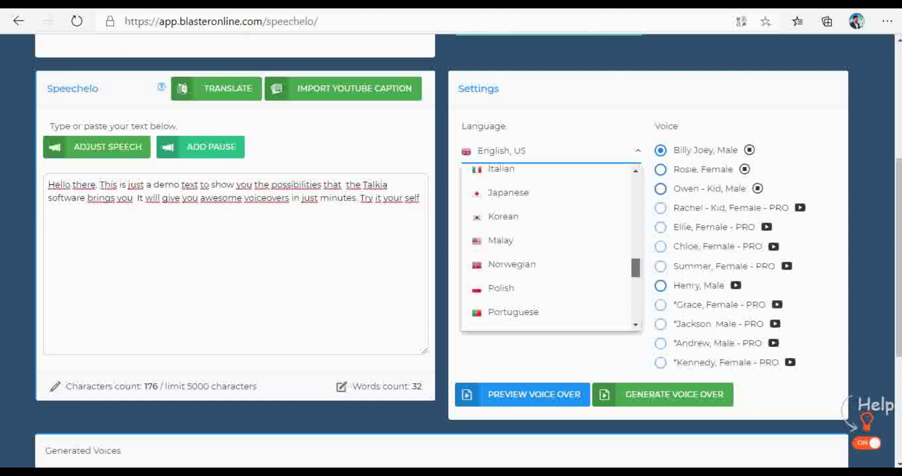
scroll(550, 244, down, 5)
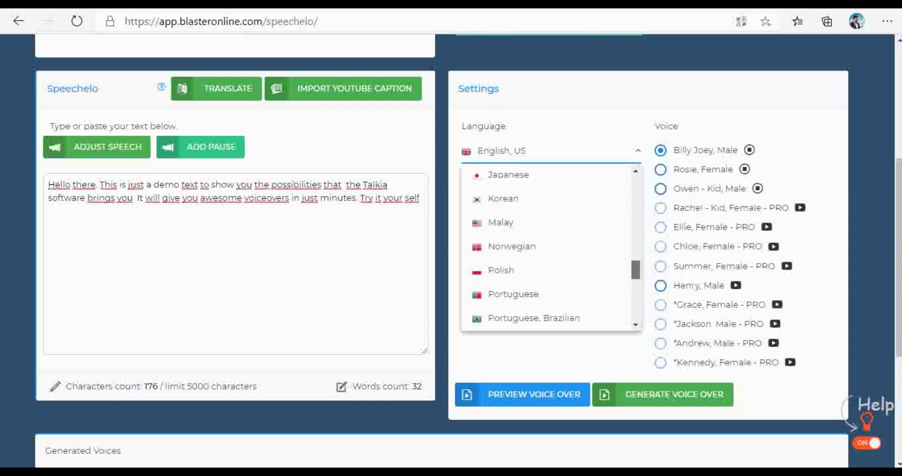
scroll(550, 245, down, 3)
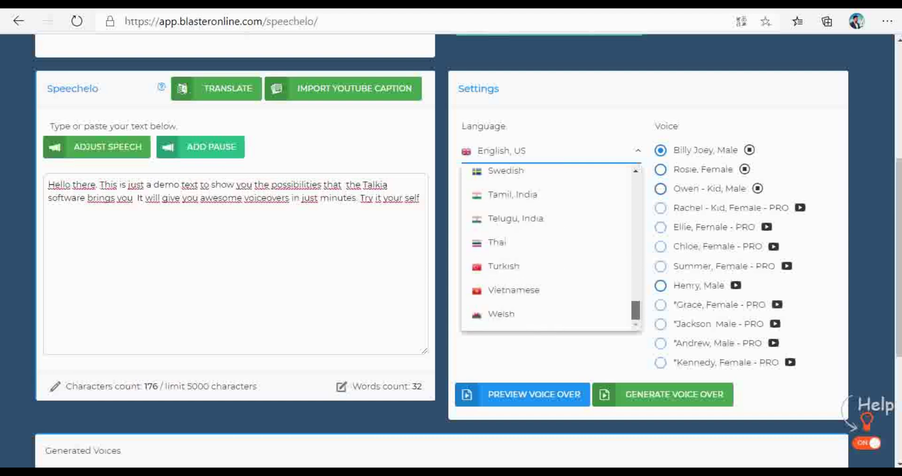
drag(635, 310, 636, 184)
click(595, 106)
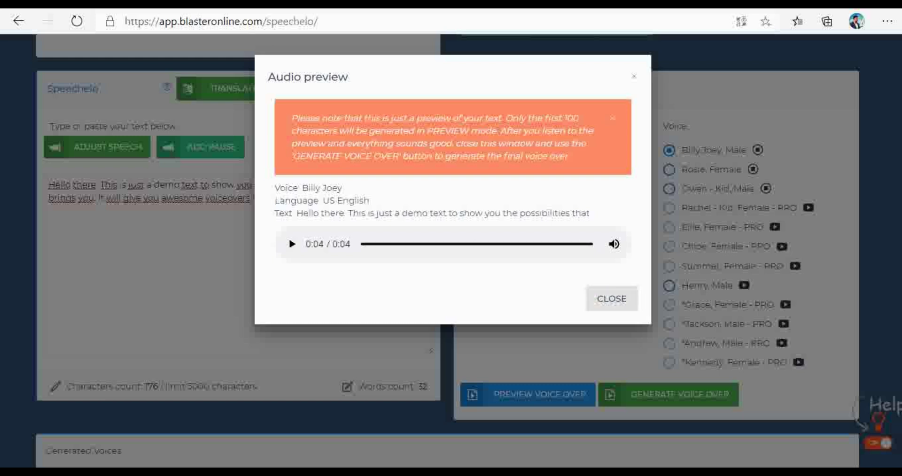
- Finish previewing the Billy Joey voice in US English and set the AI tone to Normal tone
click(612, 298)
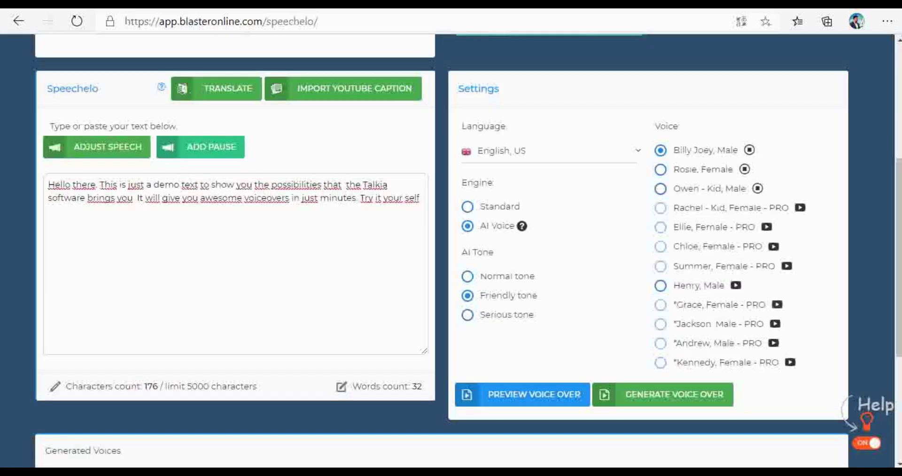
click(467, 276)
- Set the language to French and listen to the Thiery sample, plus the Fini sample with the AI Voice engine
click(550, 150)
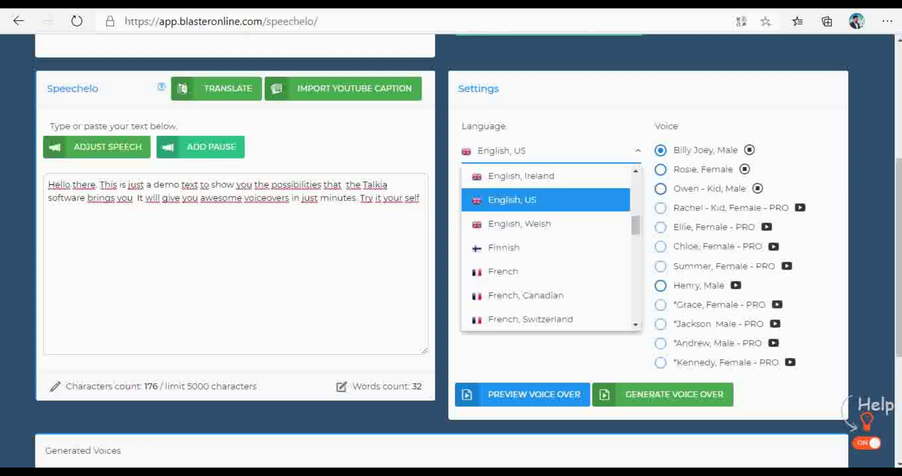
scroll(636, 226, down, 1)
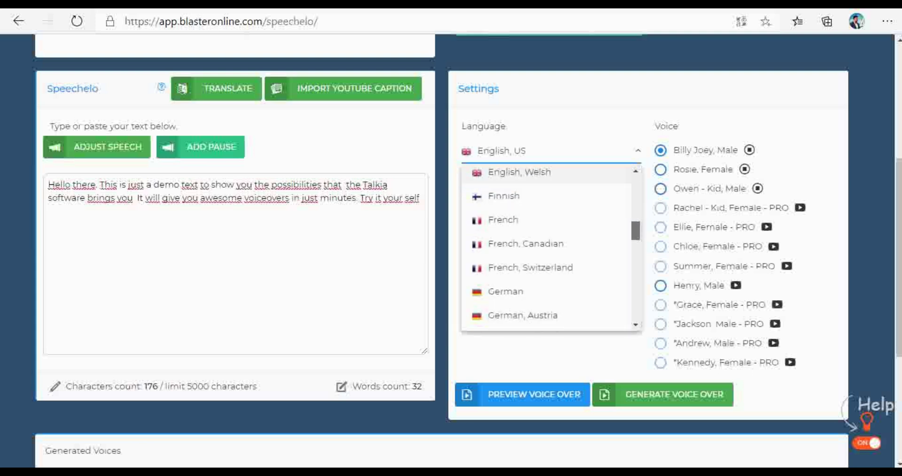
click(503, 219)
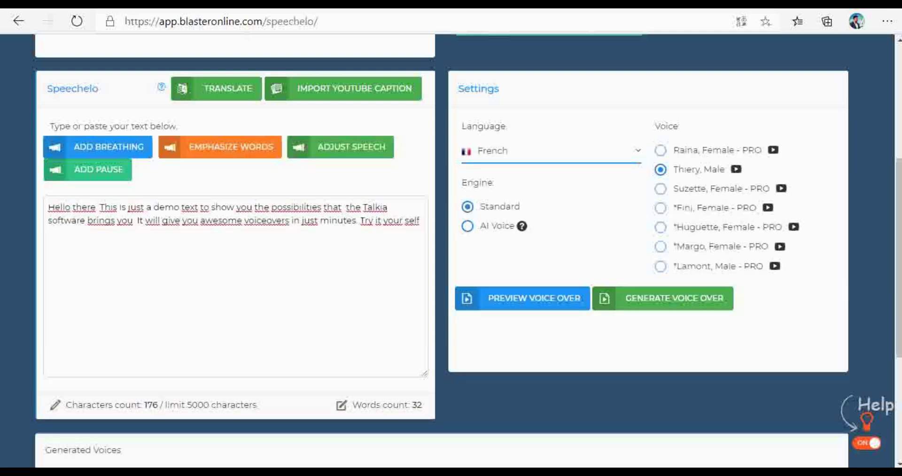
click(737, 169)
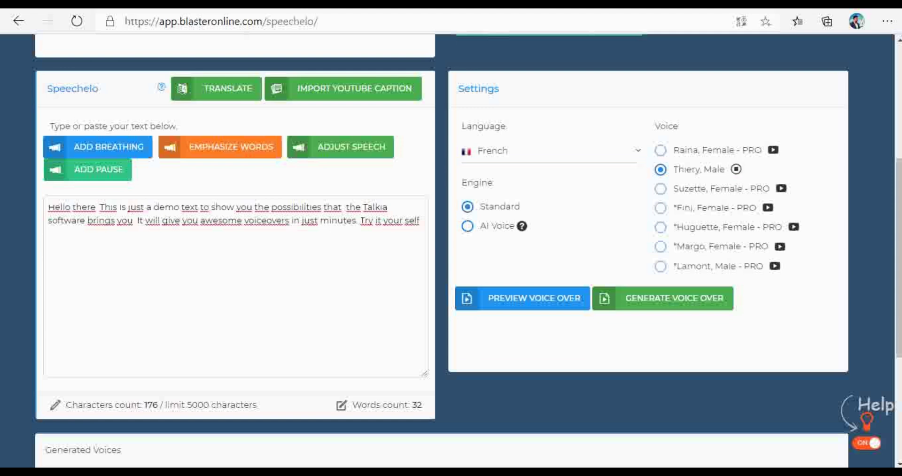
click(468, 226)
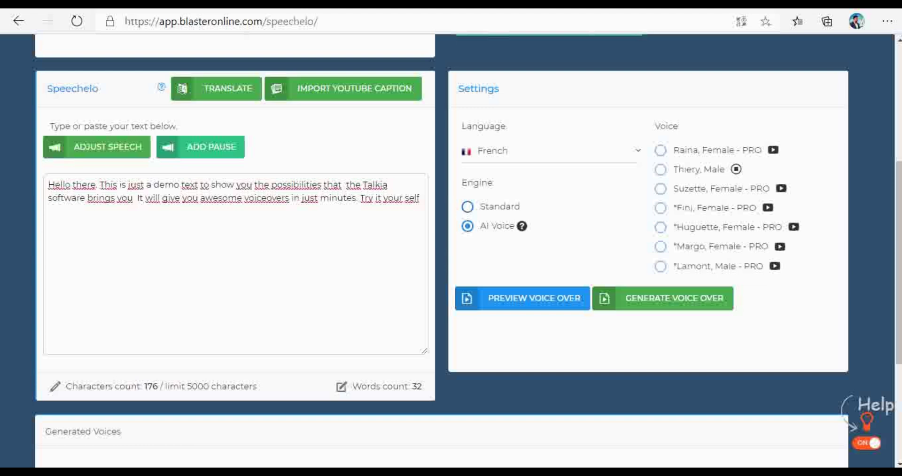
click(768, 207)
- Set the language to German with the AI Voice engine and listen to the Lina voice sample
click(551, 151)
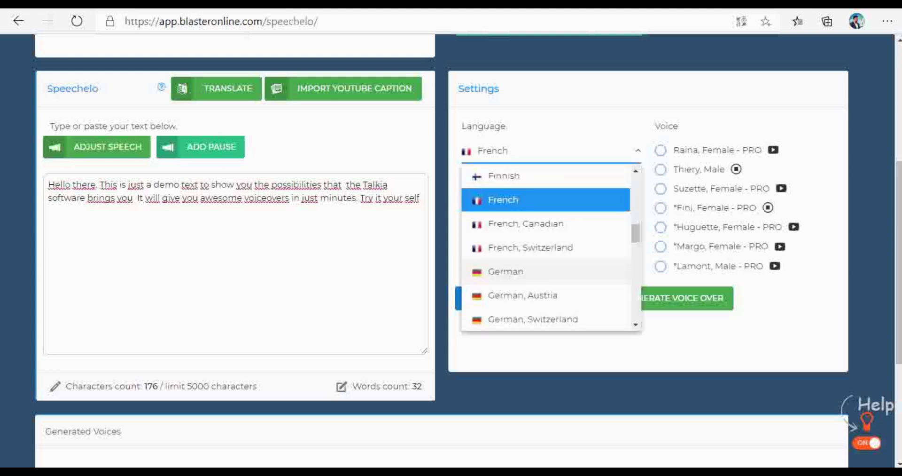
click(506, 271)
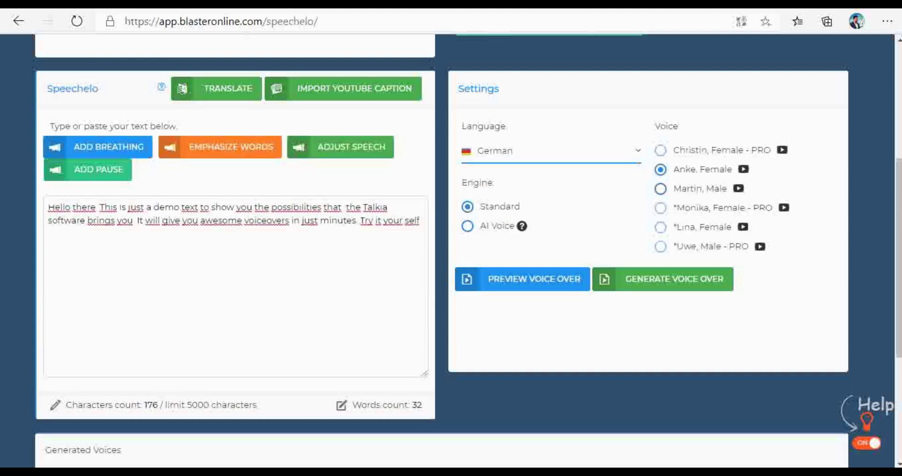
click(468, 225)
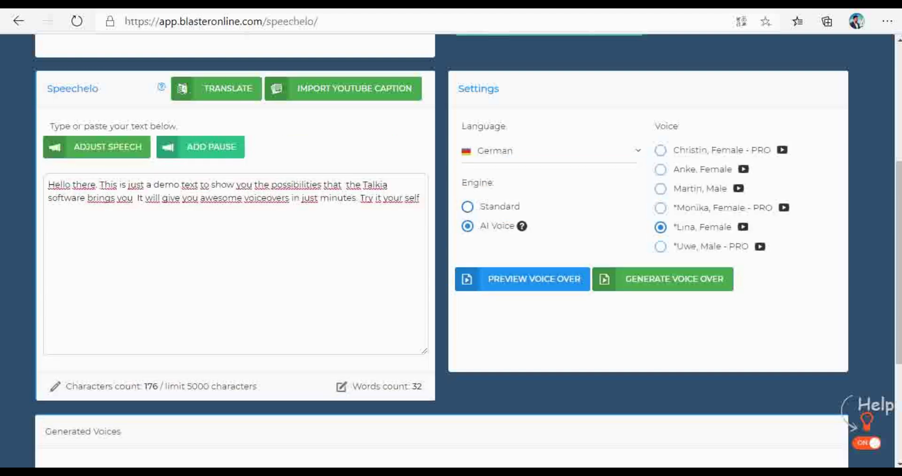
click(743, 226)
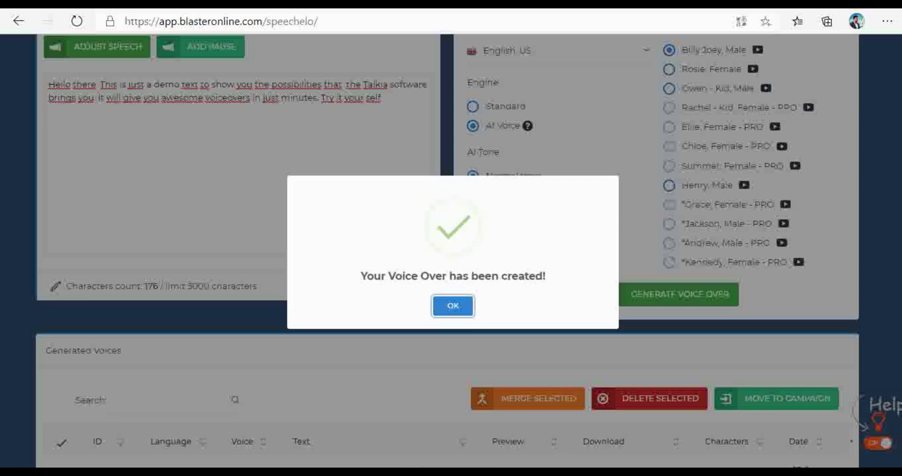
- Acknowledge the created voice-over, play it from the generated voices list and close its audio preview
click(451, 305)
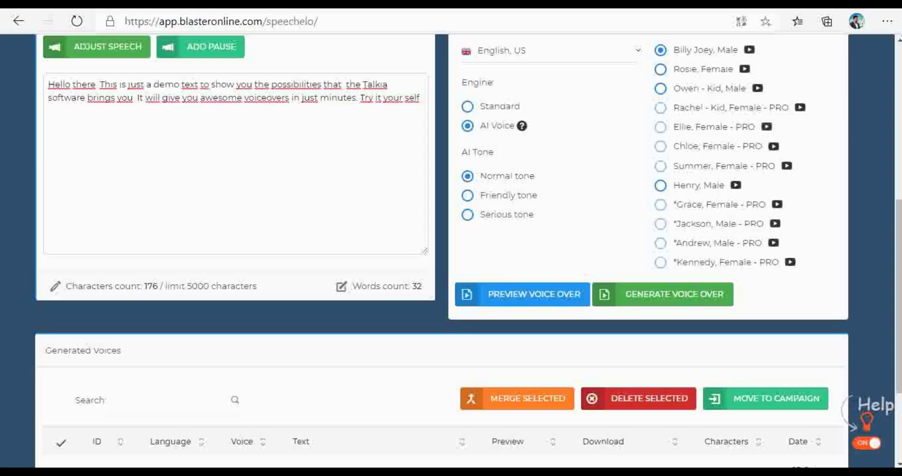
drag(898, 296, 898, 361)
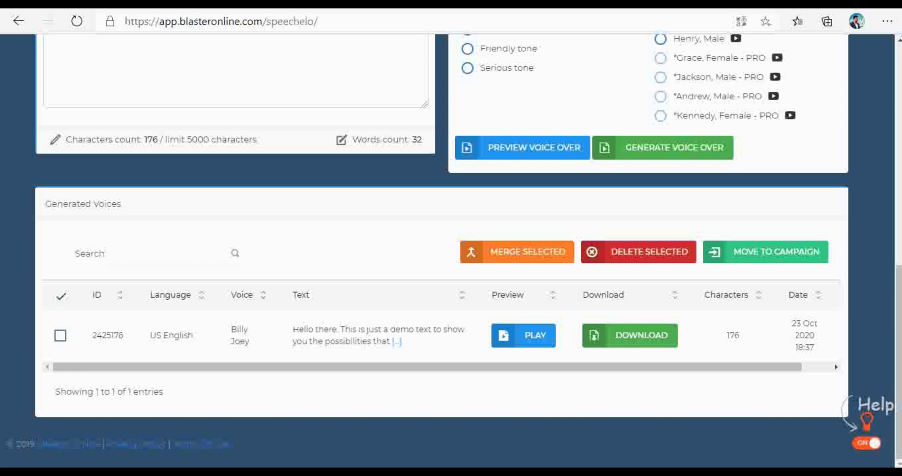
click(523, 334)
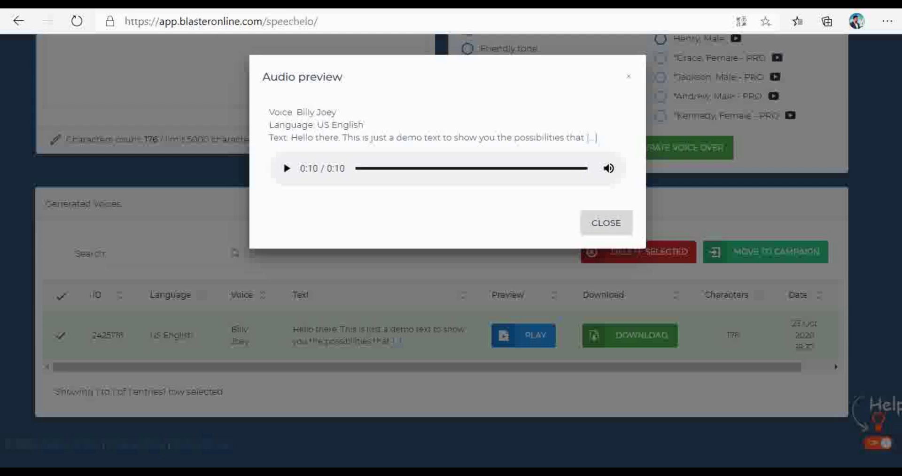
click(606, 222)
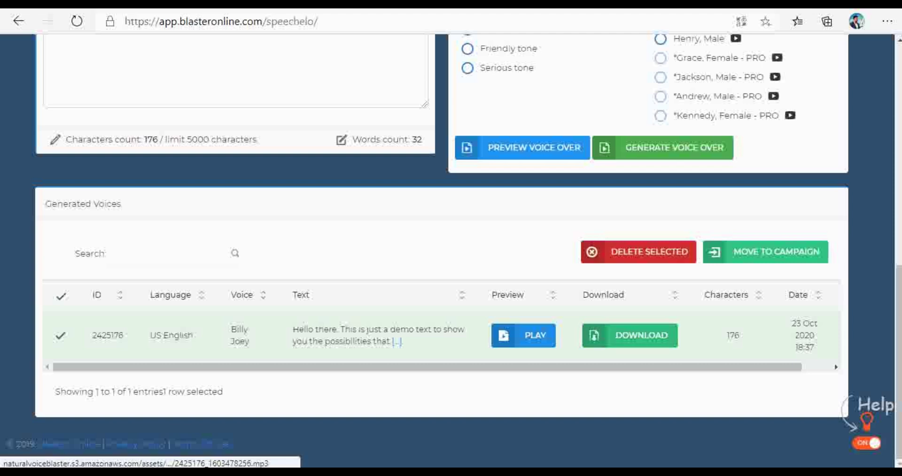
scroll(451, 244, up, 10)
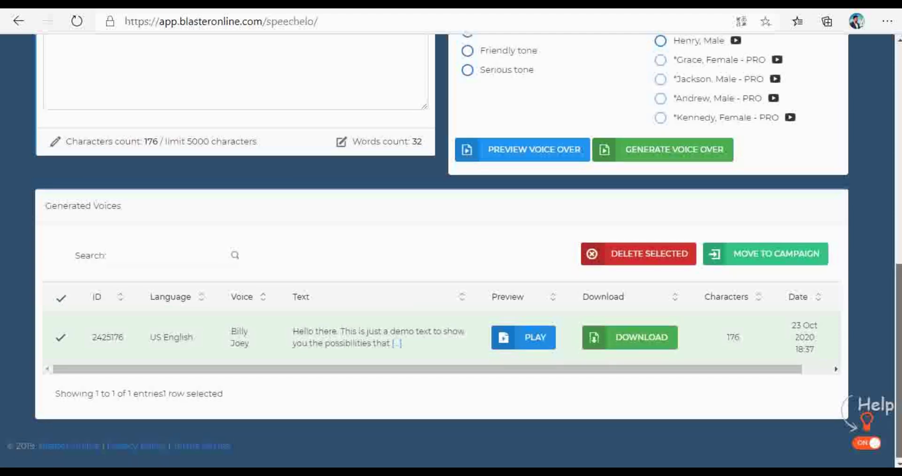